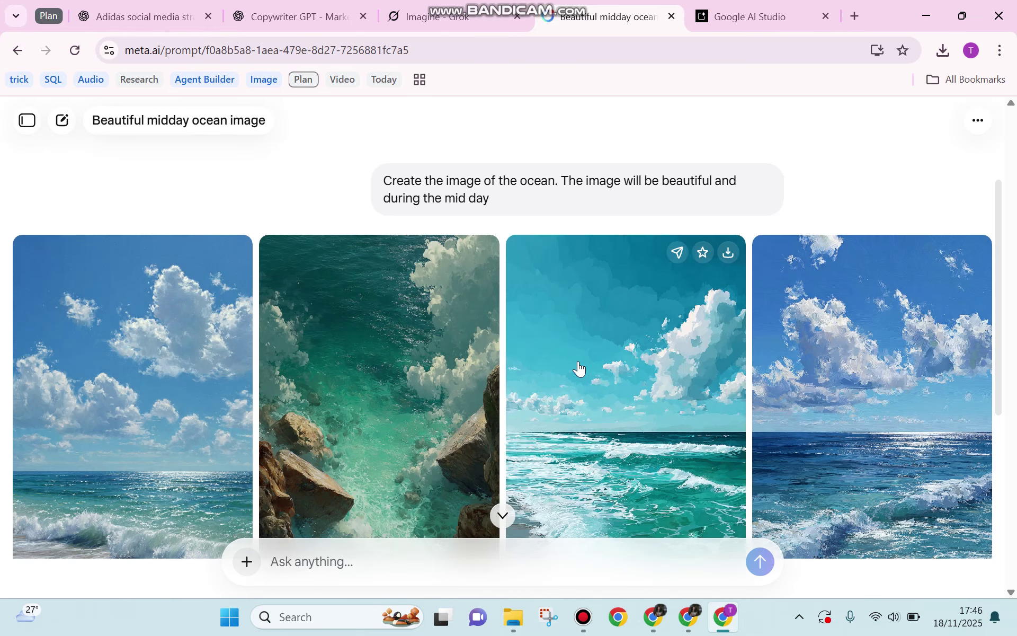
Step: Review the four generated ocean images and download the fourth one, the painterly deep-blue sea with breaking waves
scroll(612, 377, "down", 2)
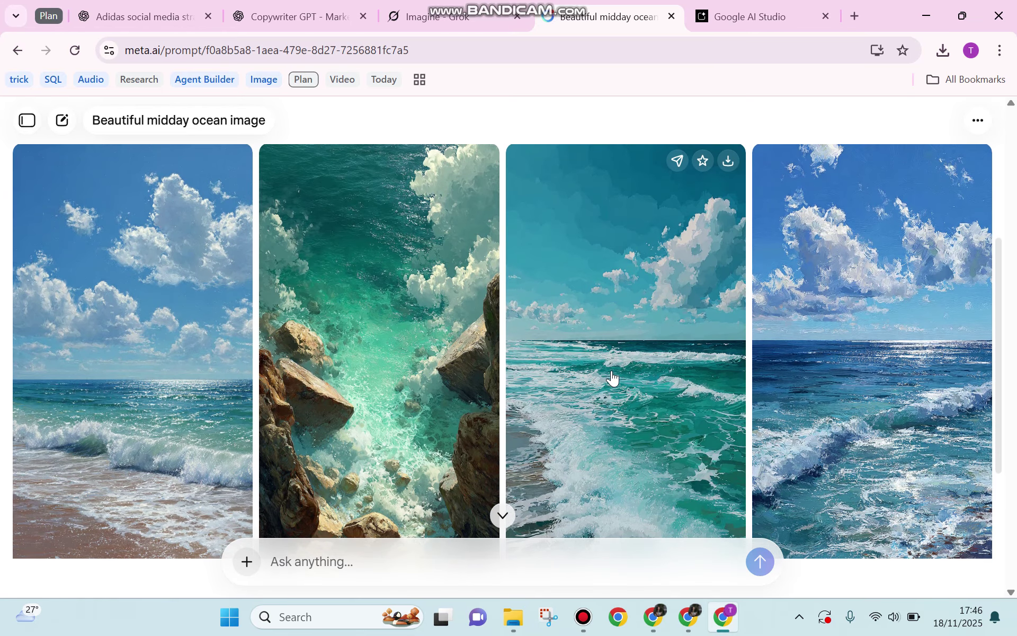
mouse_move(200, 329)
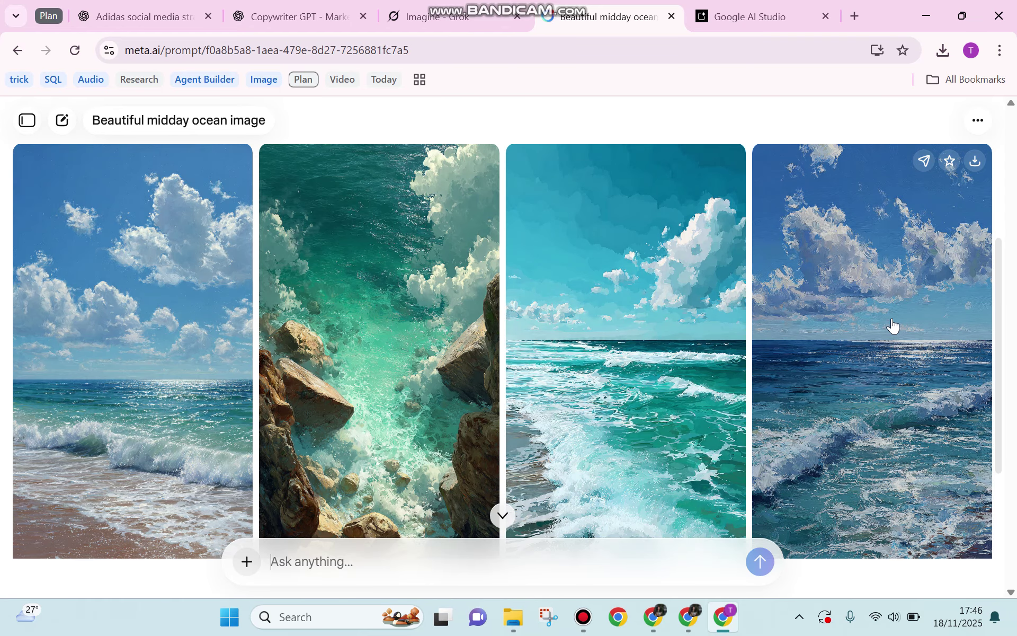
scroll(893, 329, "down", 2)
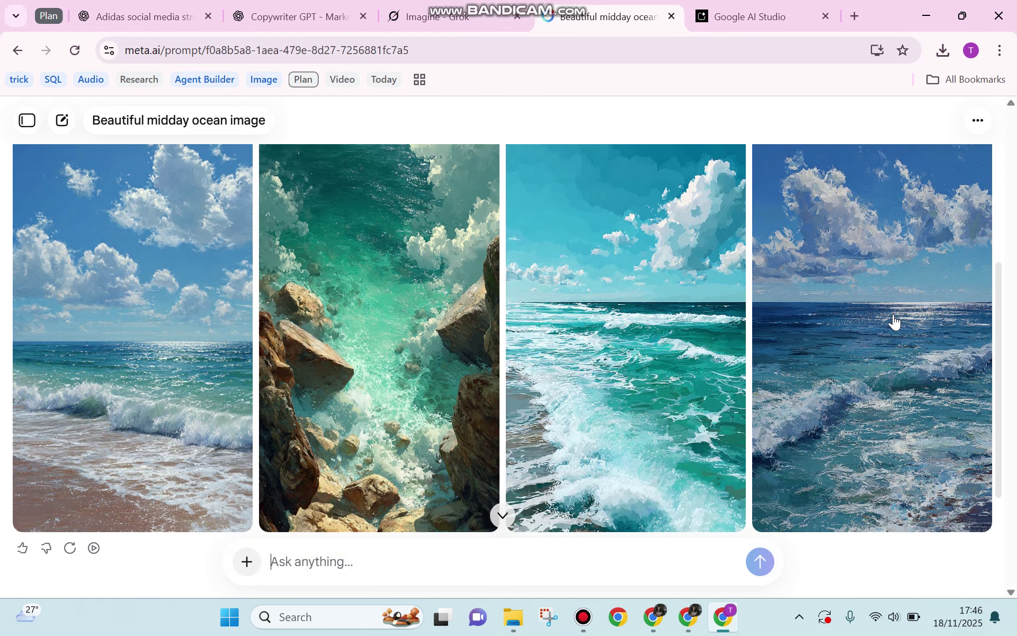
scroll(942, 206, "up", 1)
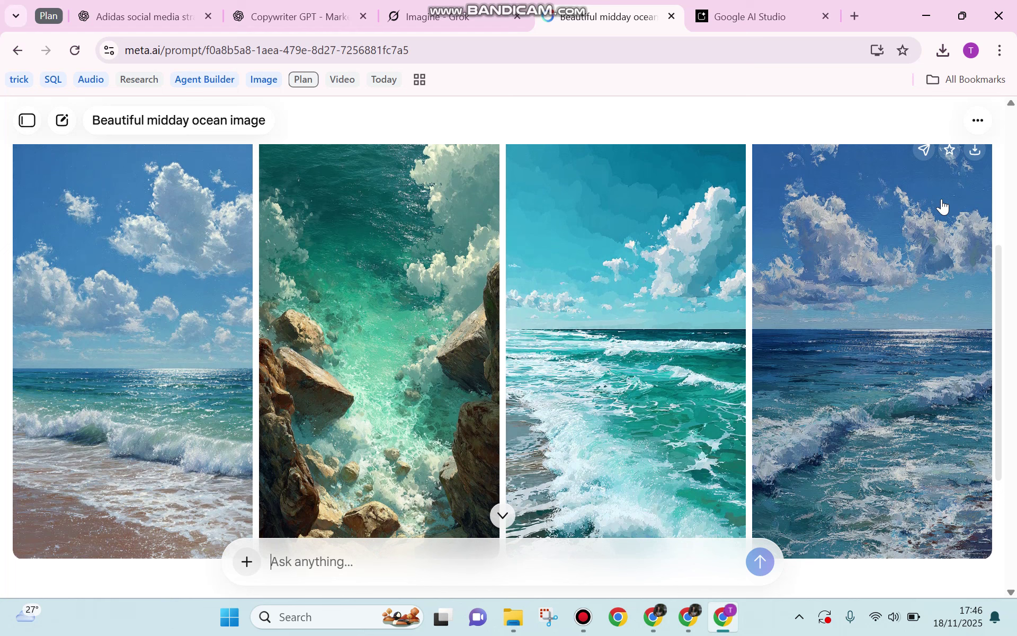
left_click(976, 154)
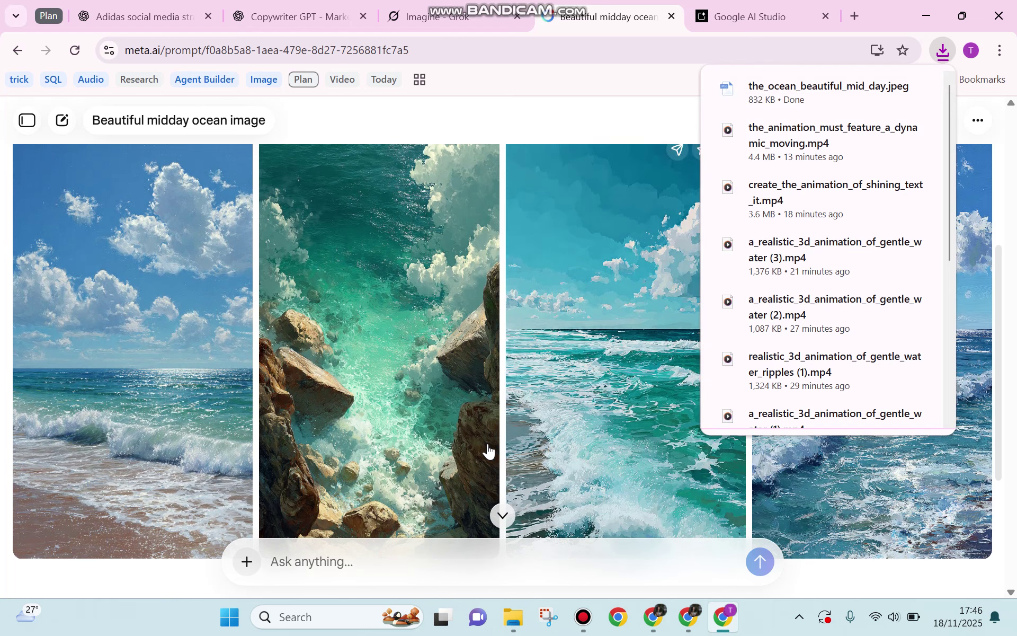
Step: Attach the image the_ocean_beautiful_mid_day from the Downloads folder to a new message
left_click(246, 561)
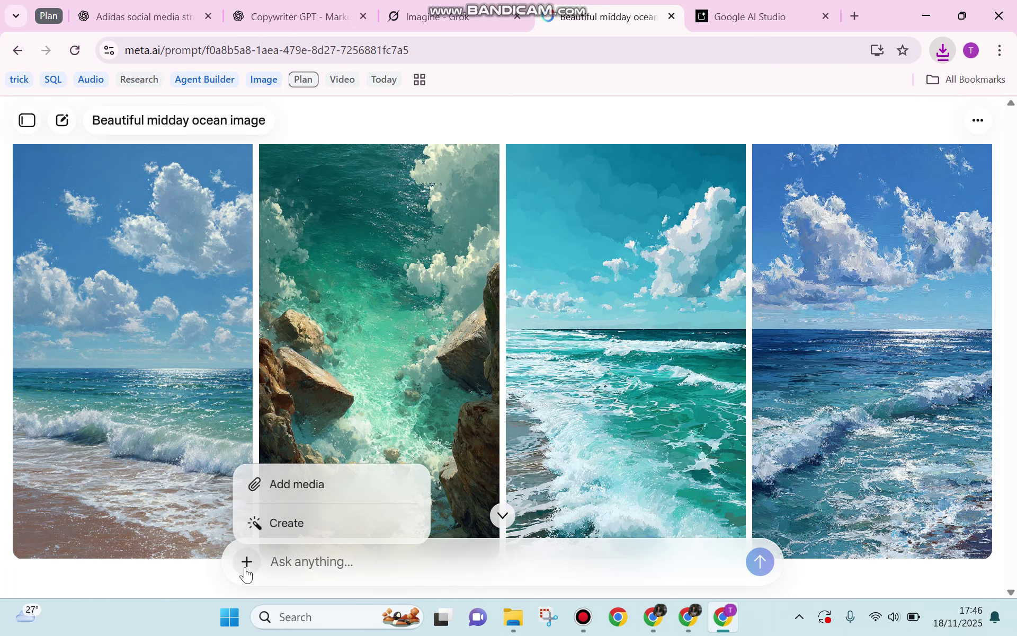
left_click(313, 482)
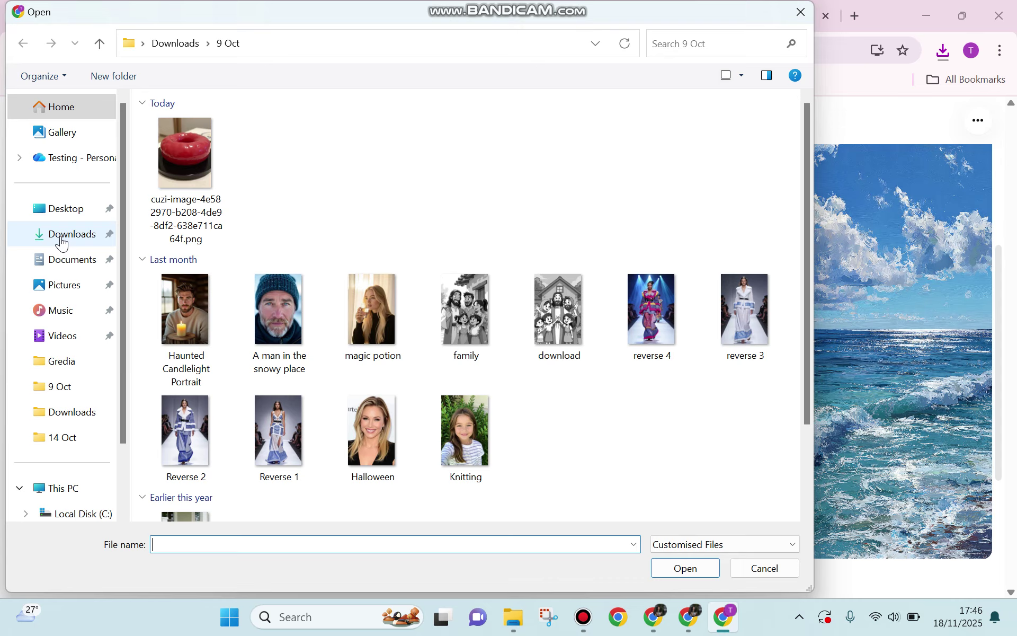
left_click(62, 239)
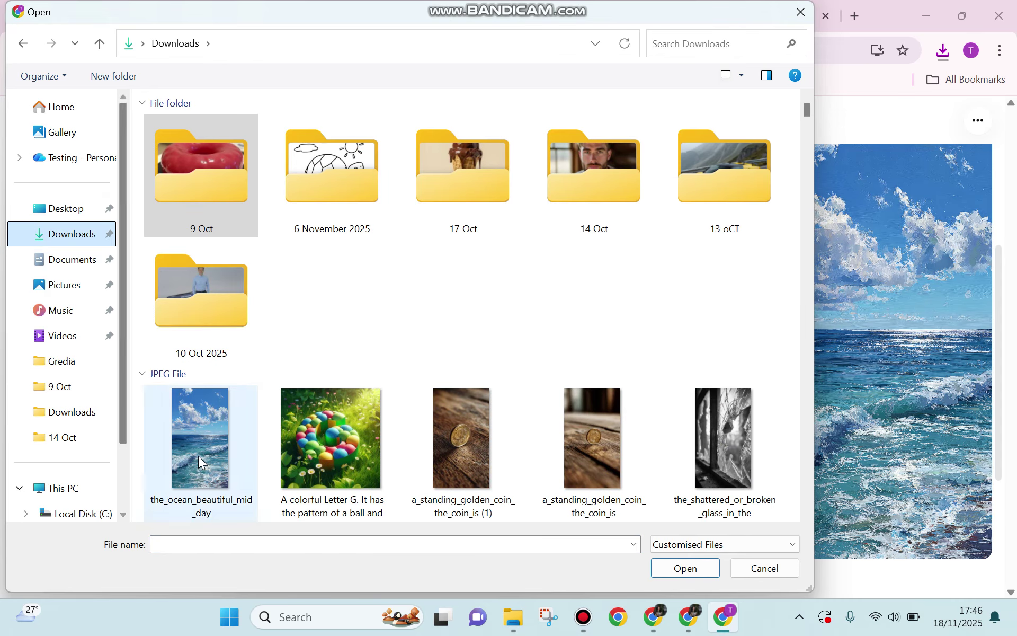
double_click(198, 455)
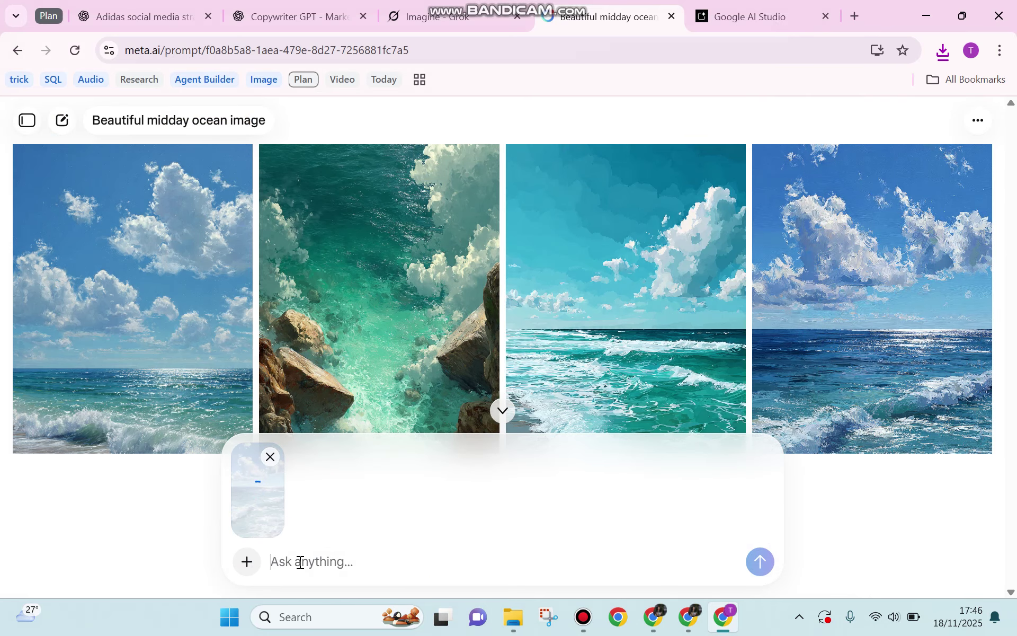
Step: Write the prompt "Create the animation of the ocean following this attached picture. The animation will be in 3D"
type("Create the animation ")
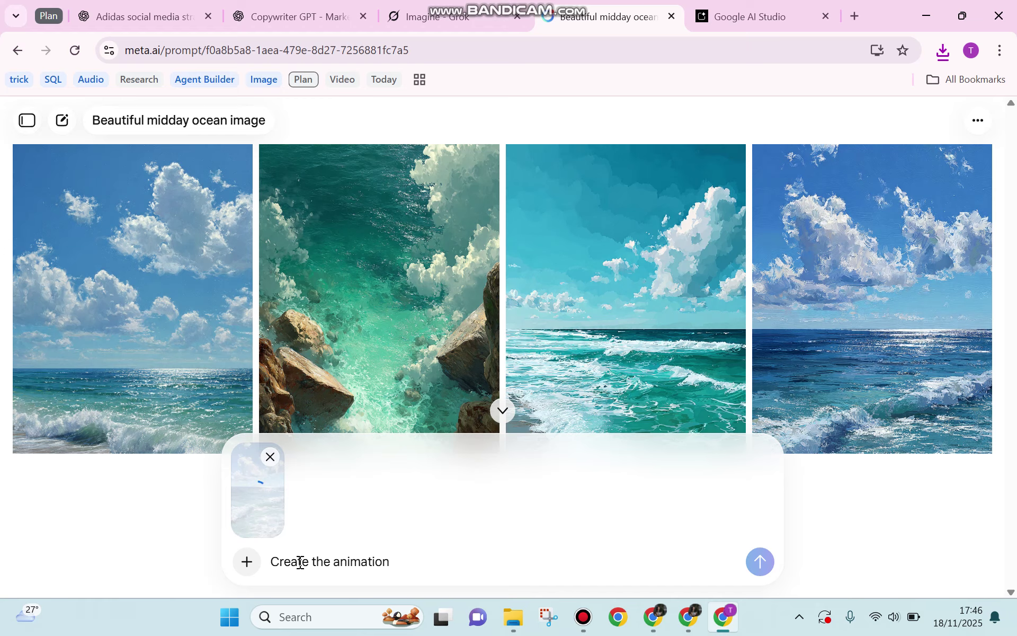
type("of the o")
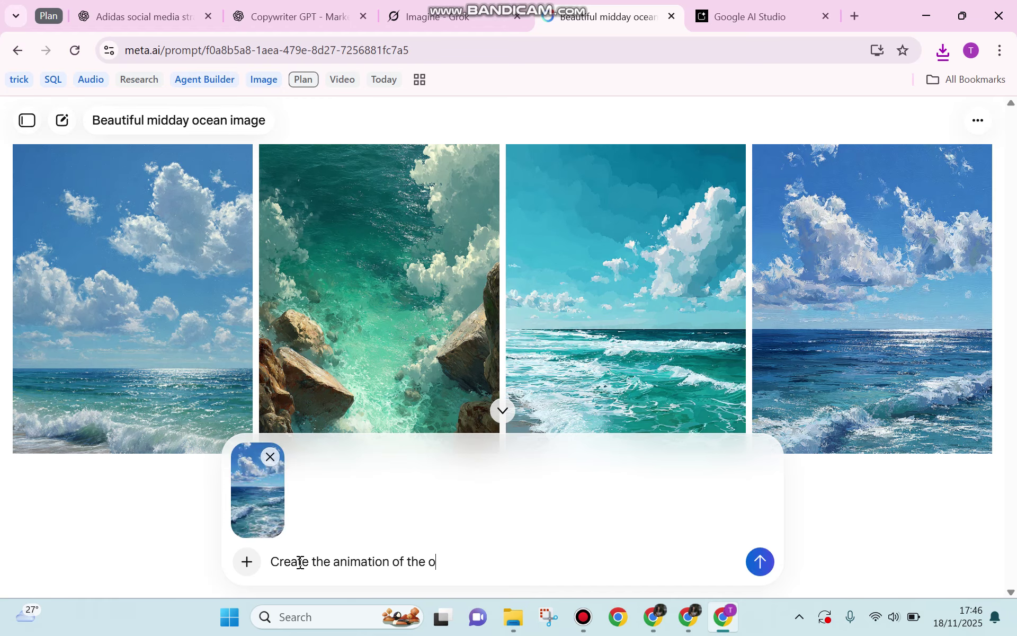
type("cean following th")
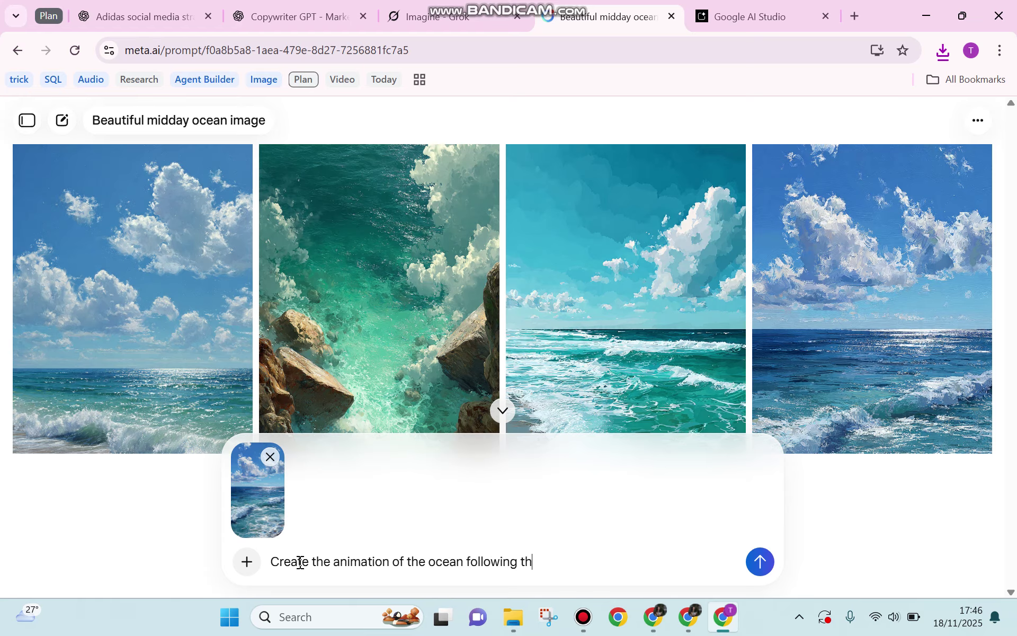
type("is attached picture. Tjhe")
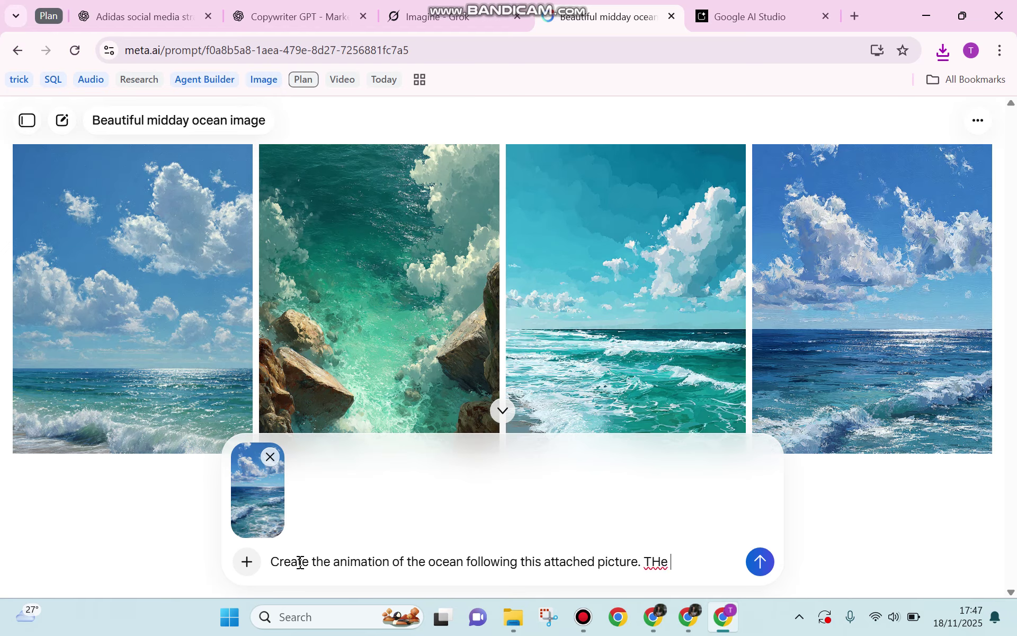
key("BackSpace")
key("BackSpace")
key("BackSpace")
type("jhe")
type("hea")
type("animation will be i")
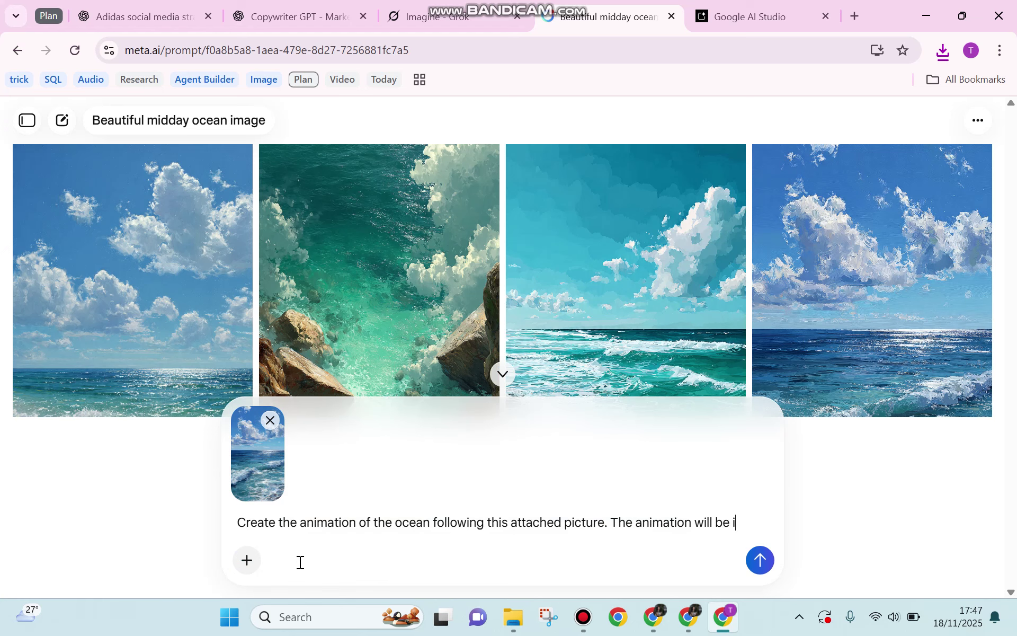
type("n 3D")
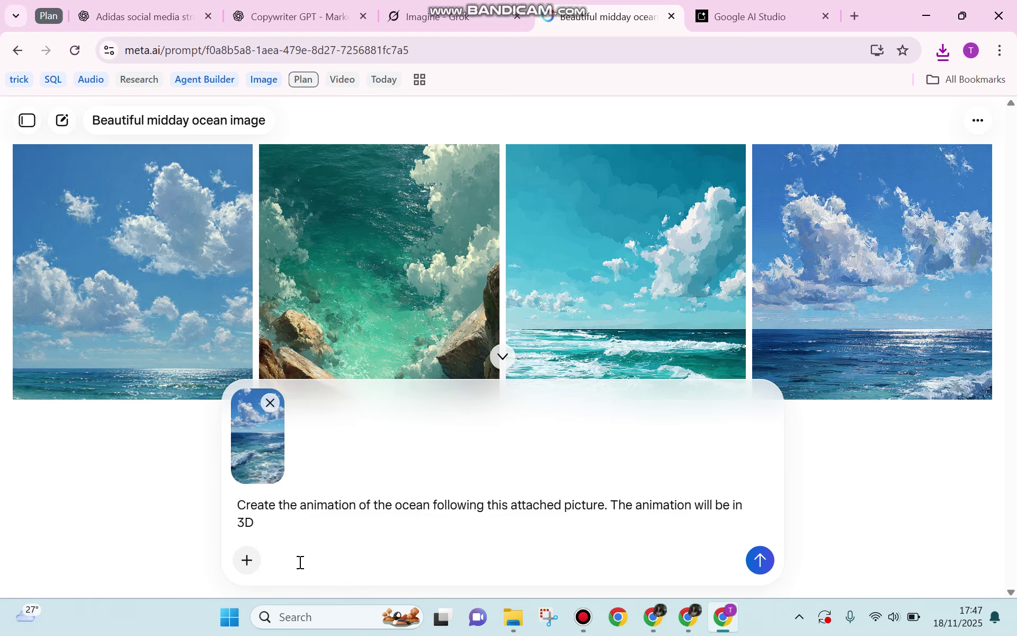
Step: Complete the prompt with "and realistic. Add the wave motion of the ocean." and submit it
mouse_move(815, 303)
type("and realistic. Add th")
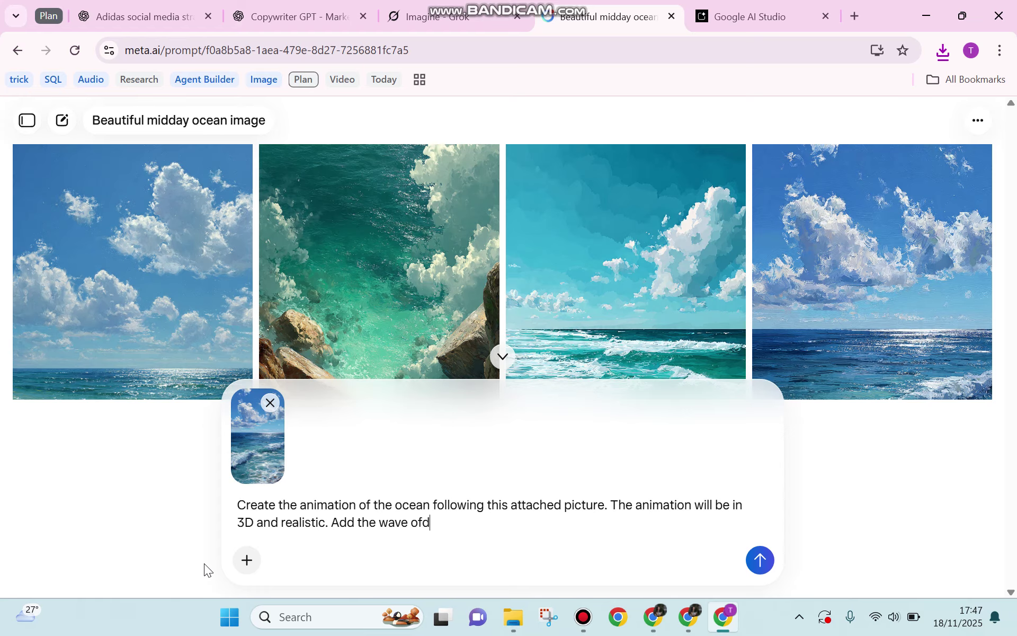
type("e wave of th")
type("motion of the ocean.")
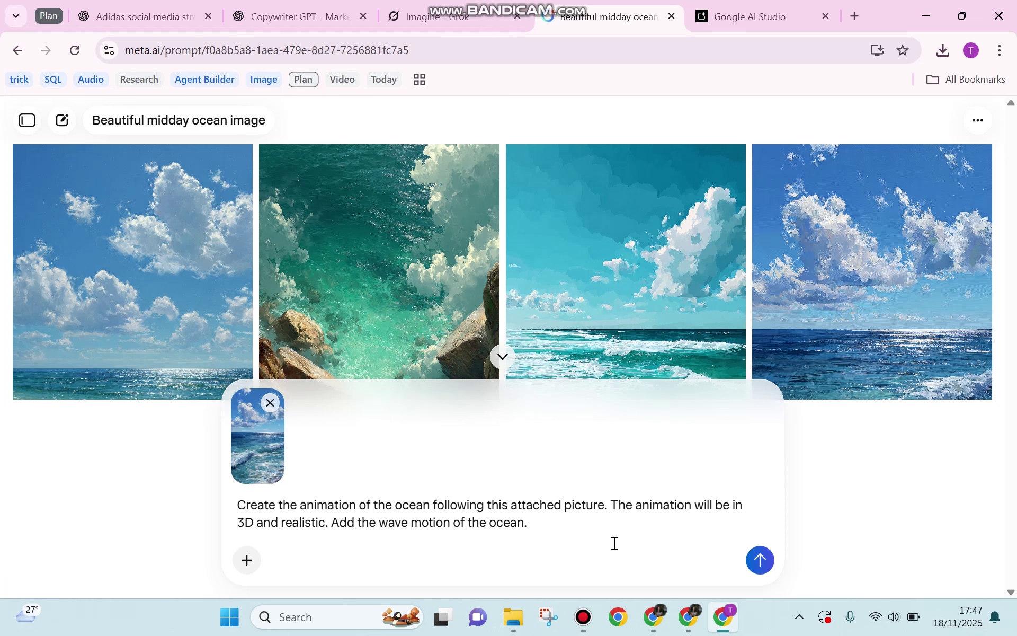
left_click(765, 562)
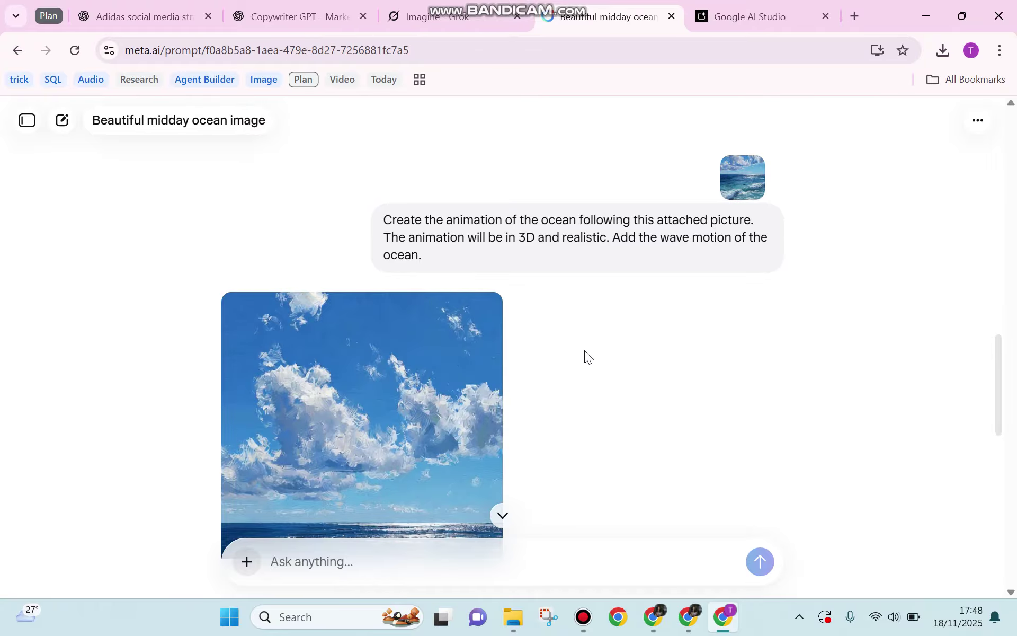
Step: Open the generated ocean animation with its sound switched on and download the video
scroll(472, 390, "down", 3)
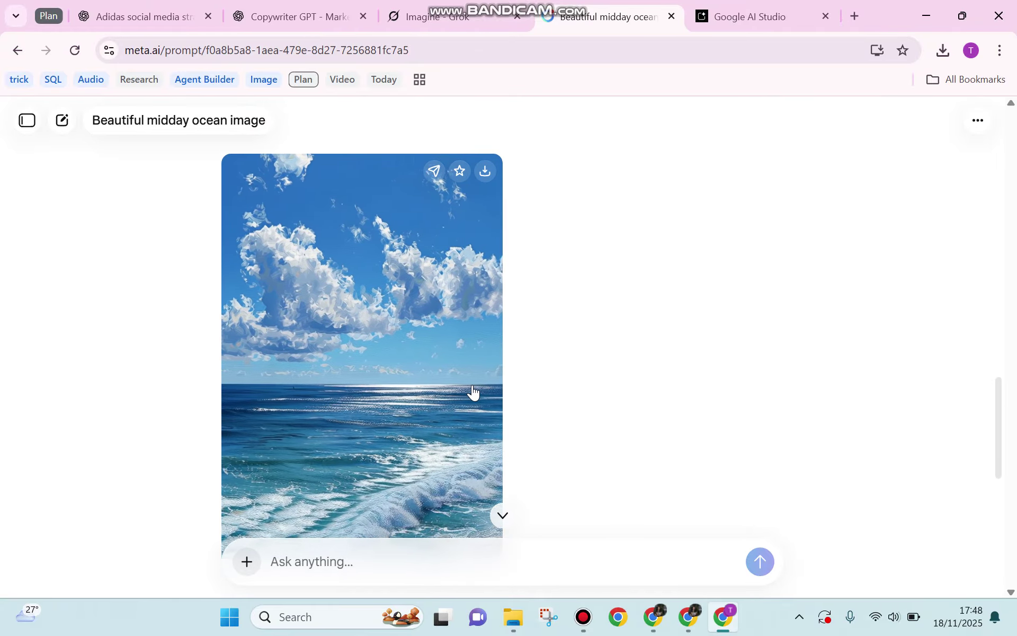
scroll(473, 392, "down", 2)
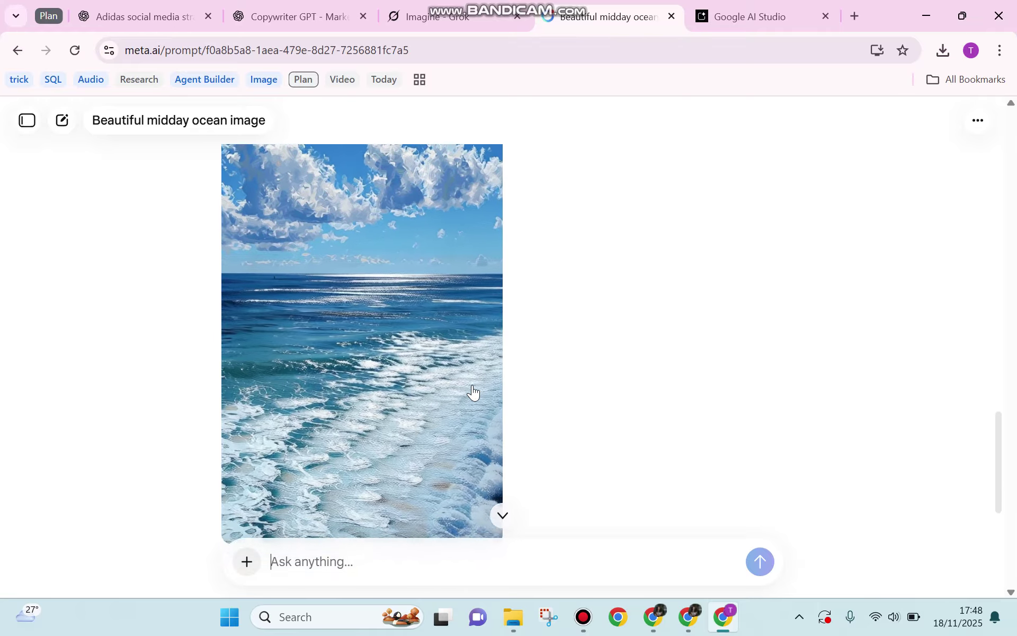
scroll(473, 392, "down", 1)
left_click(407, 338)
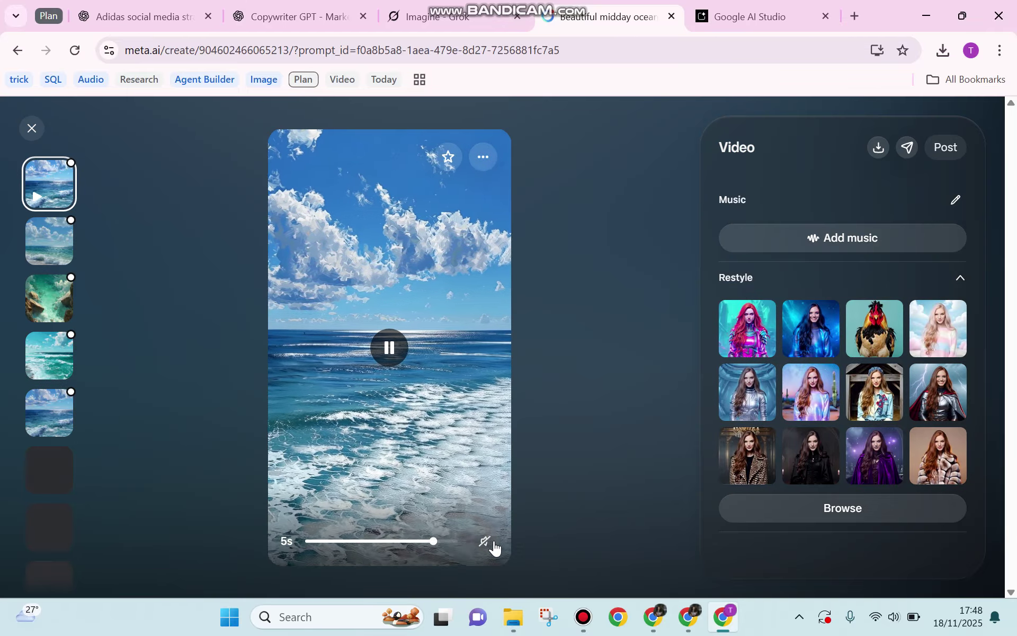
left_click(493, 542)
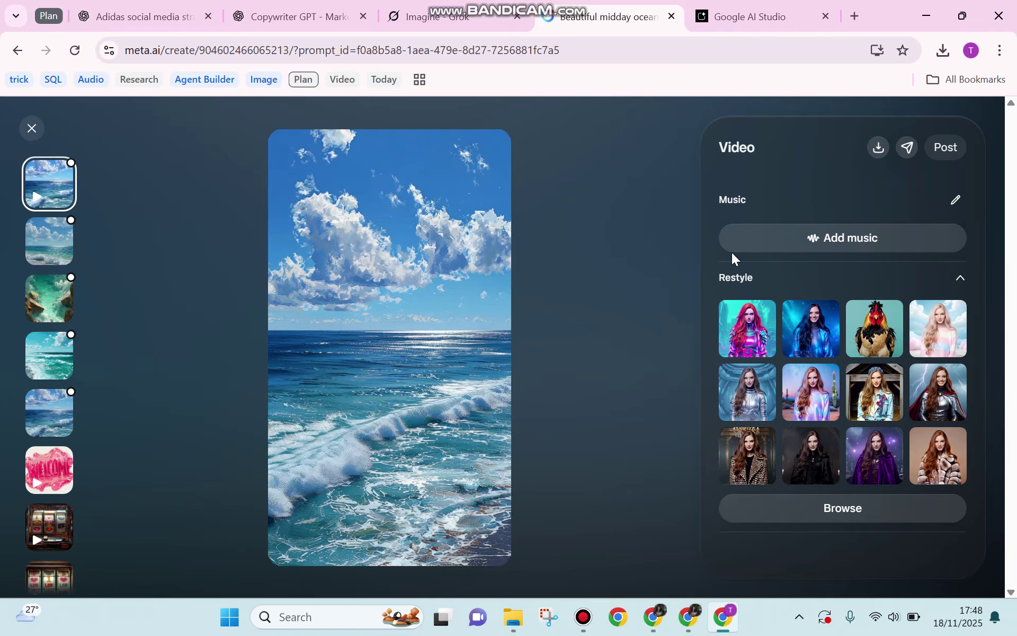
left_click(877, 148)
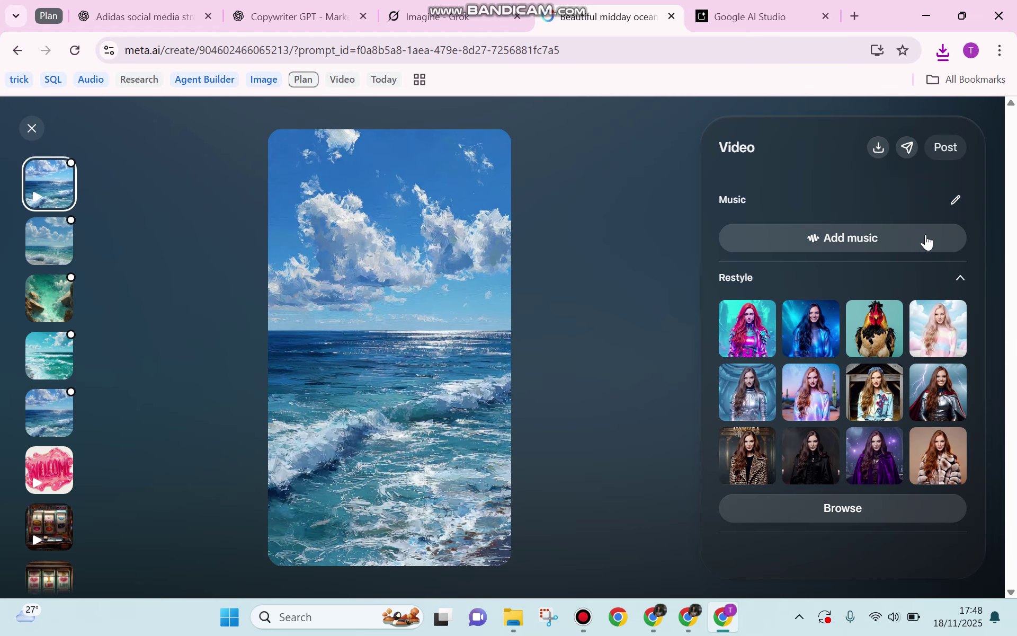
Step: Restyle the ocean video with the Video game style and open the new version
left_click(959, 278)
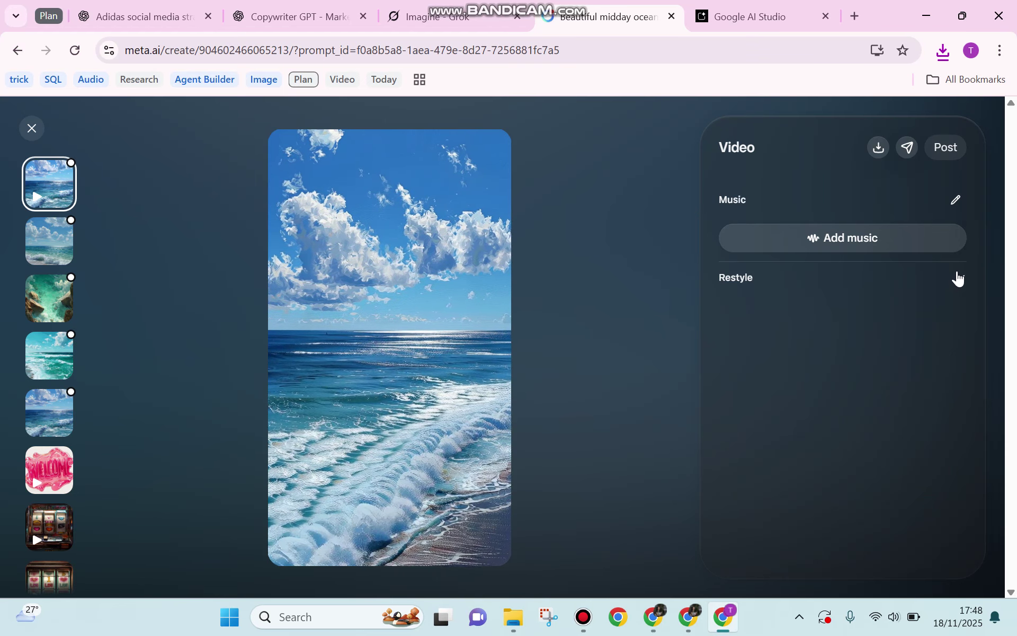
left_click(957, 278)
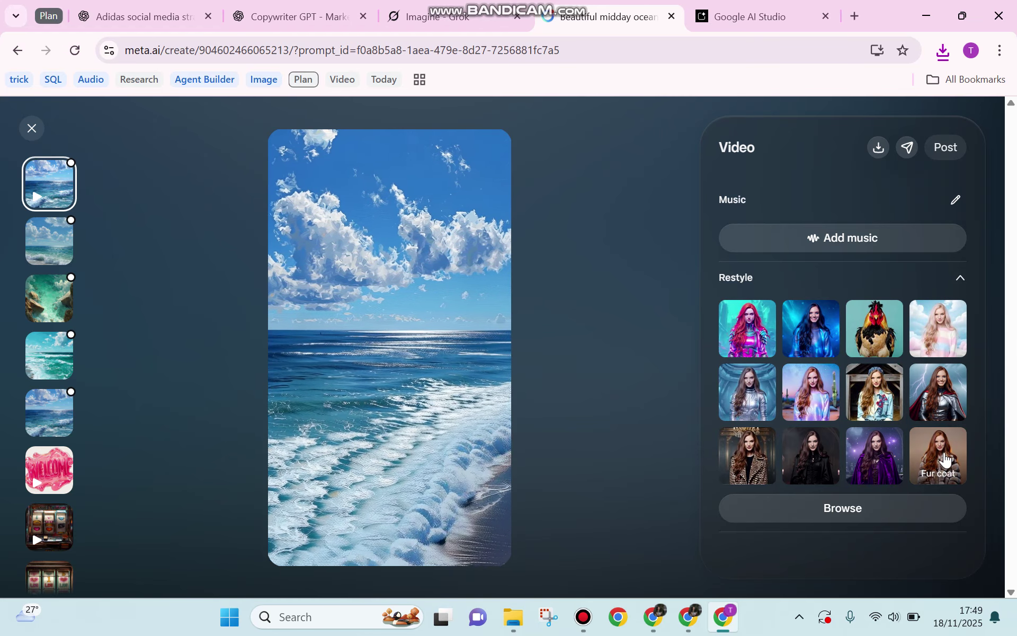
left_click(761, 312)
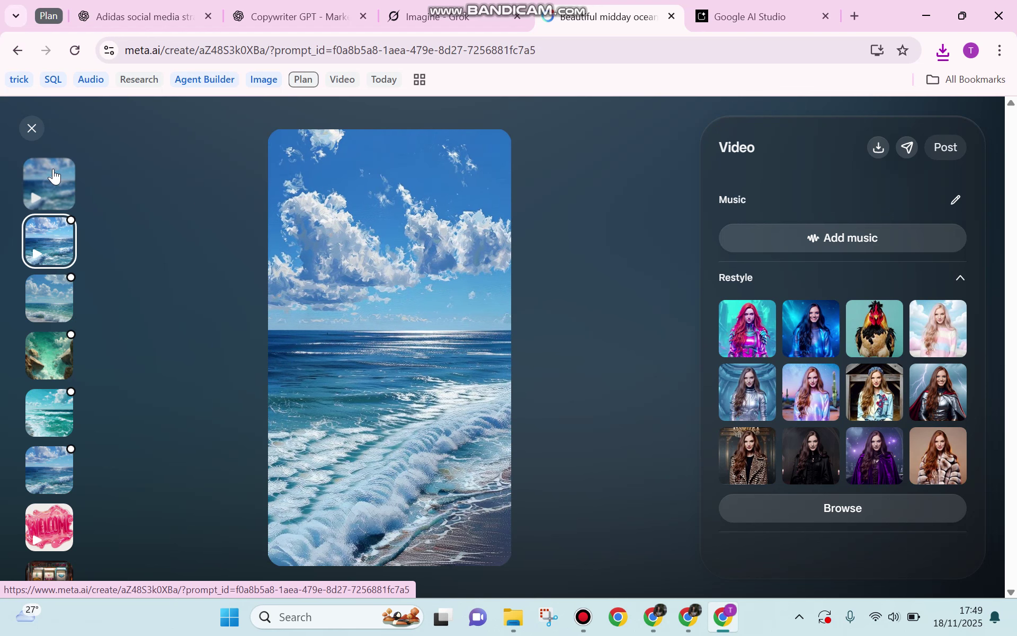
left_click(54, 176)
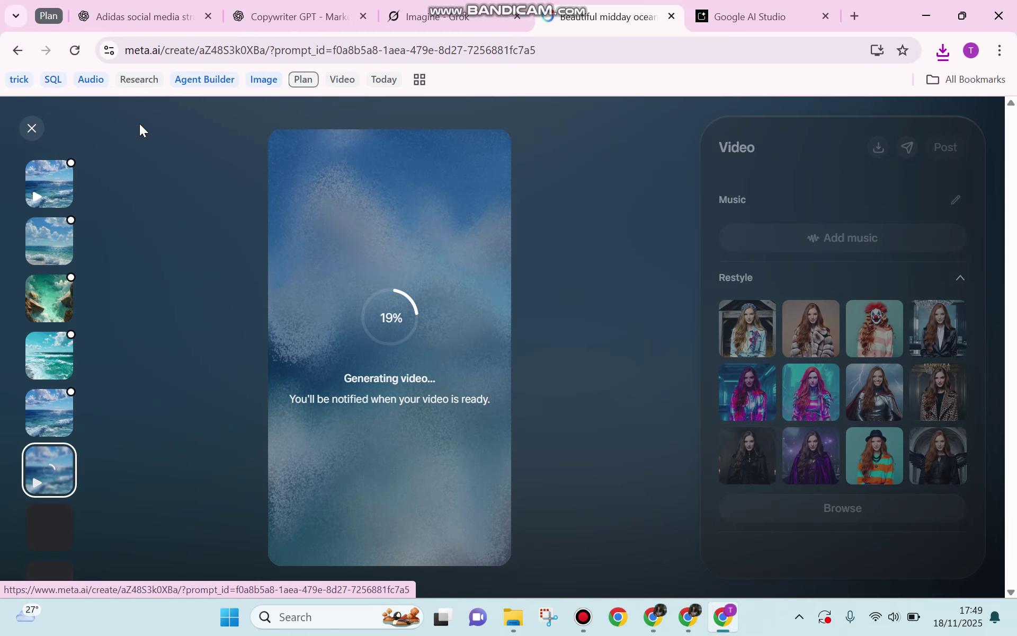
Step: Return to the conversation and examine the ocean video restyled as Video game
left_click(33, 128)
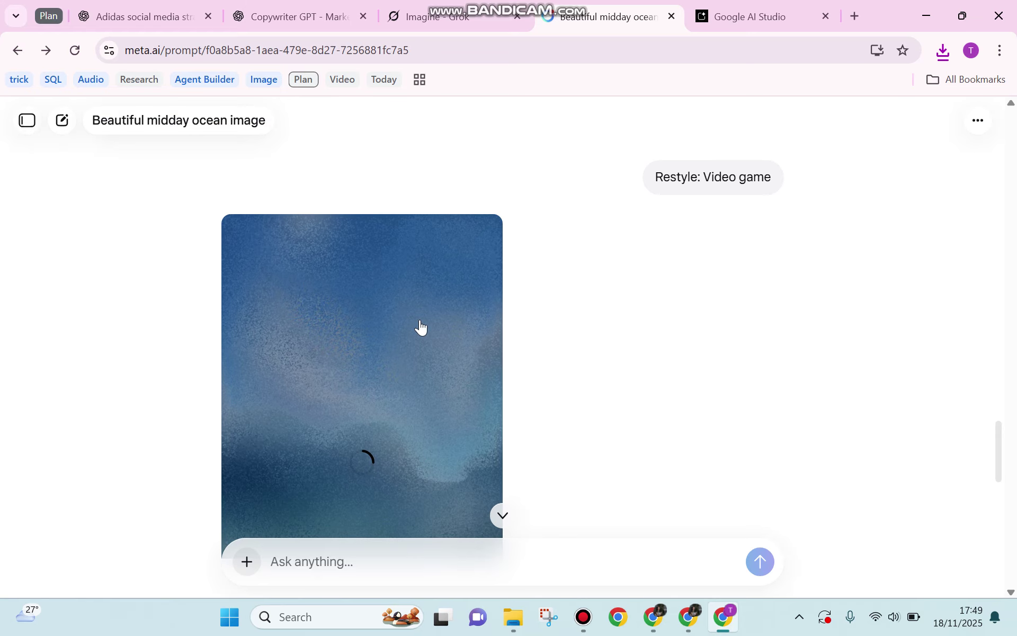
scroll(421, 326, "down", 2)
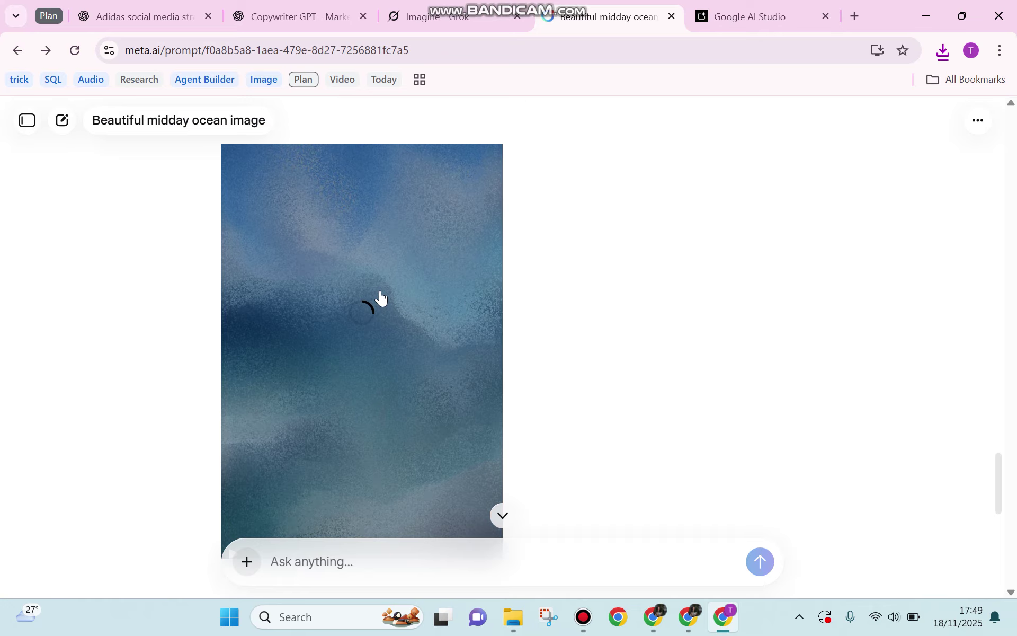
scroll(381, 298, "down", 2)
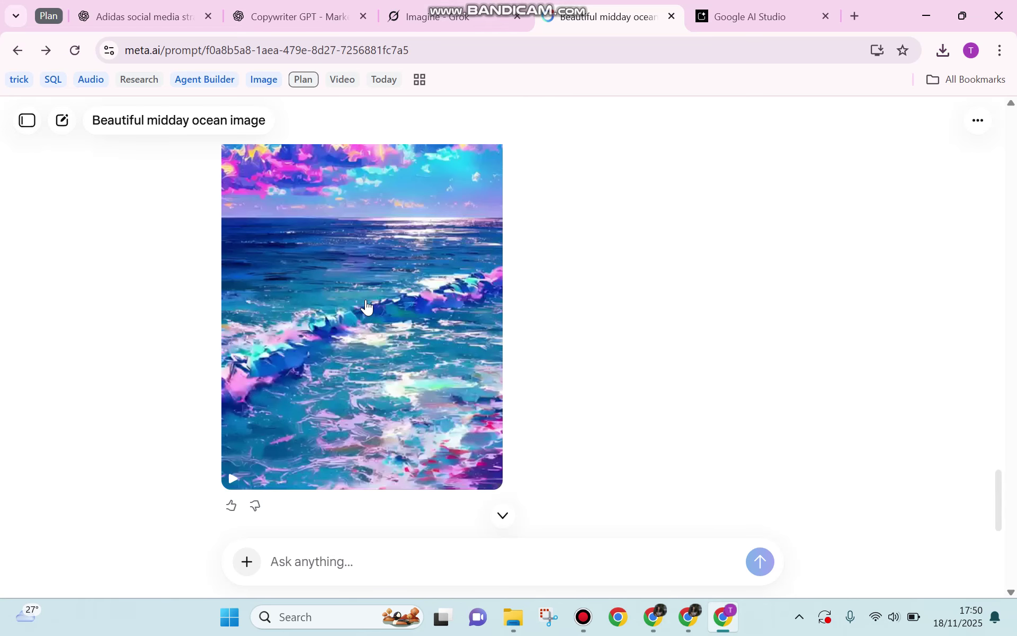
scroll(641, 290, "up", 3)
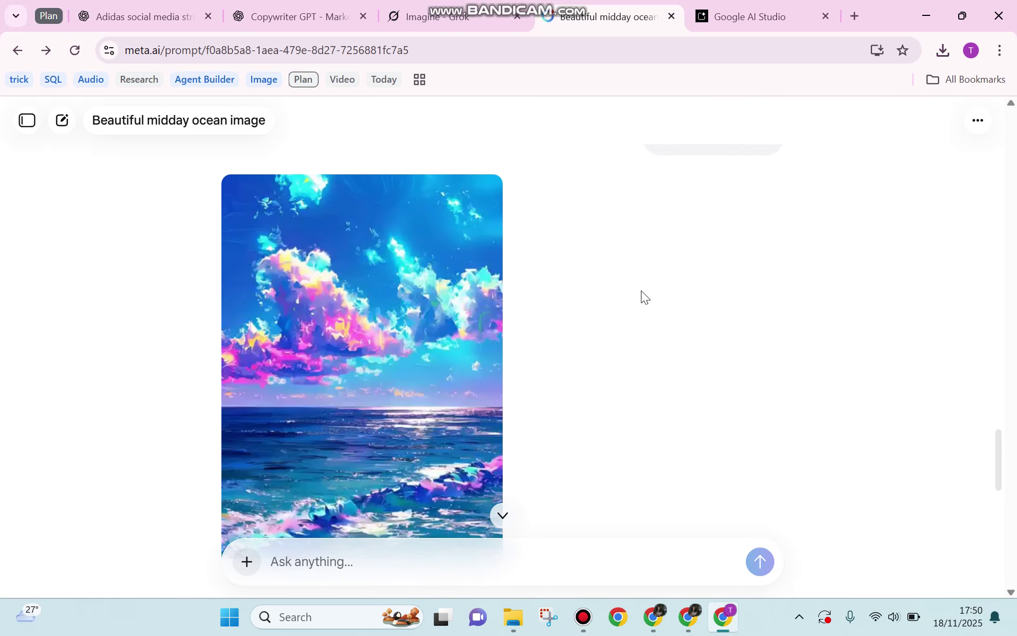
scroll(641, 290, "up", 2)
scroll(641, 290, "down", 2)
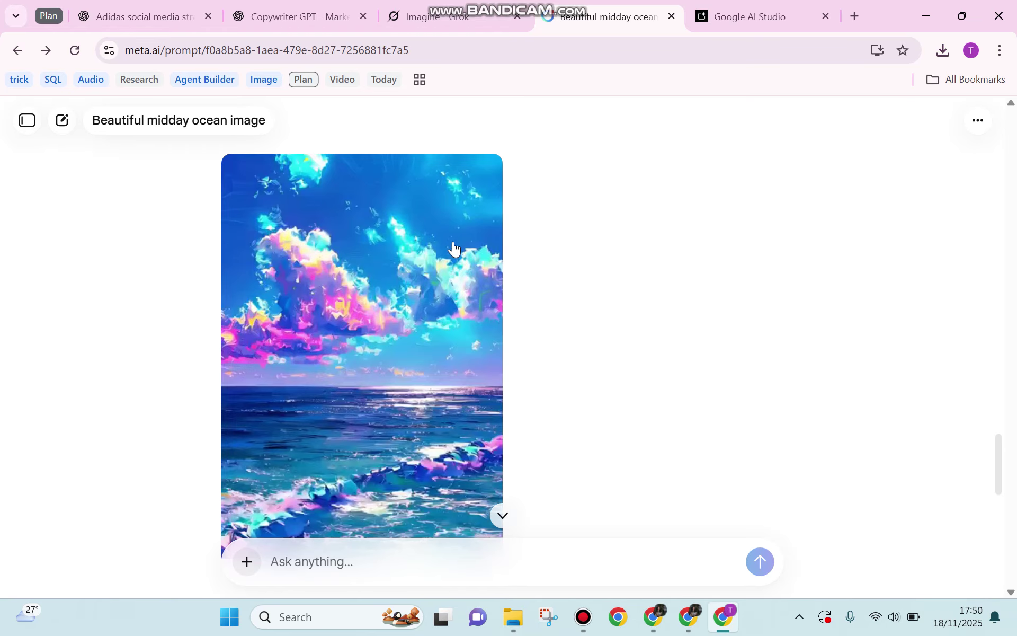
Step: Open the restyled ocean video from the conversation and download it
mouse_move(420, 268)
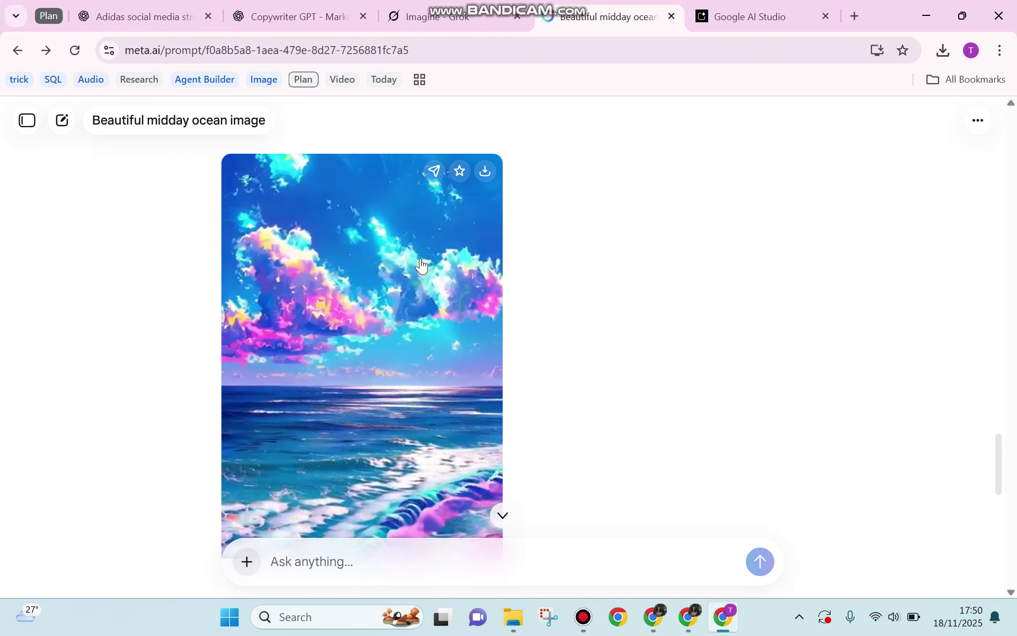
right_click(420, 259)
left_click(362, 269)
left_click(362, 268)
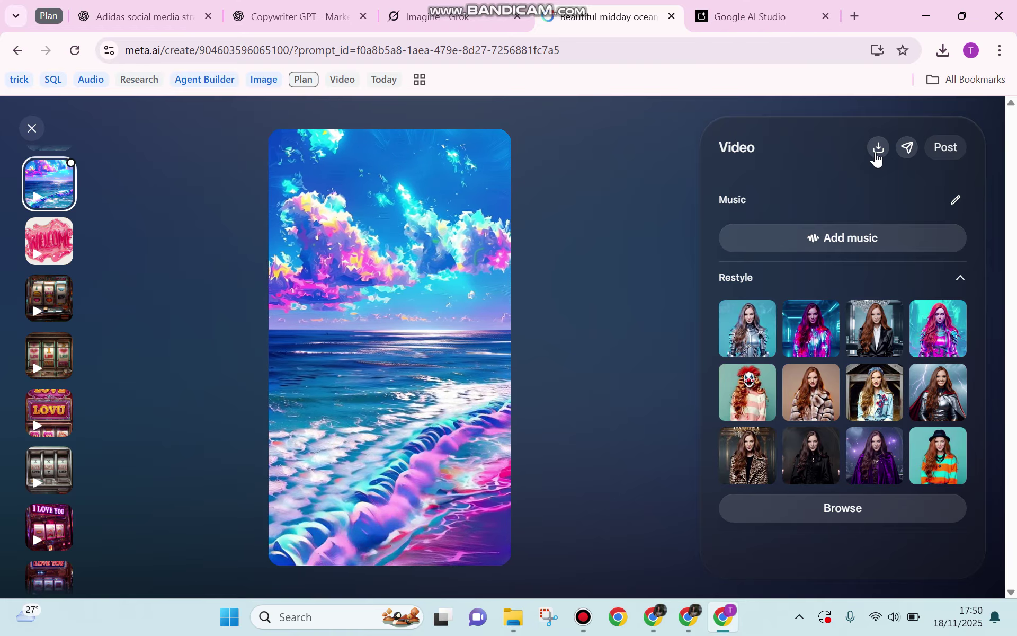
left_click(878, 148)
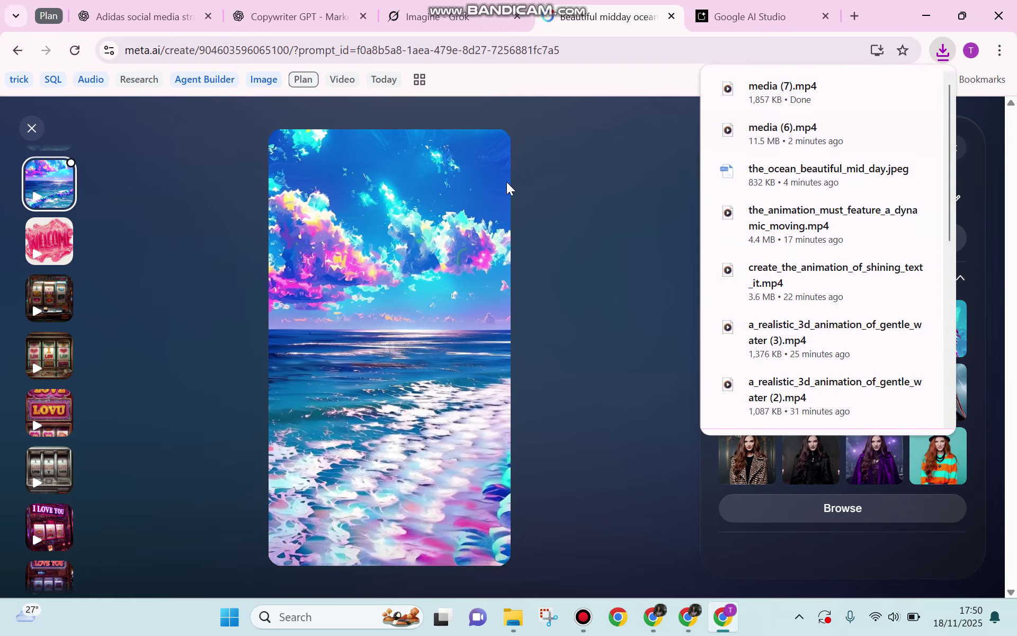
Step: Close the full-size video view and compare the original ocean animation with its Video game restyle in the conversation
left_click(29, 133)
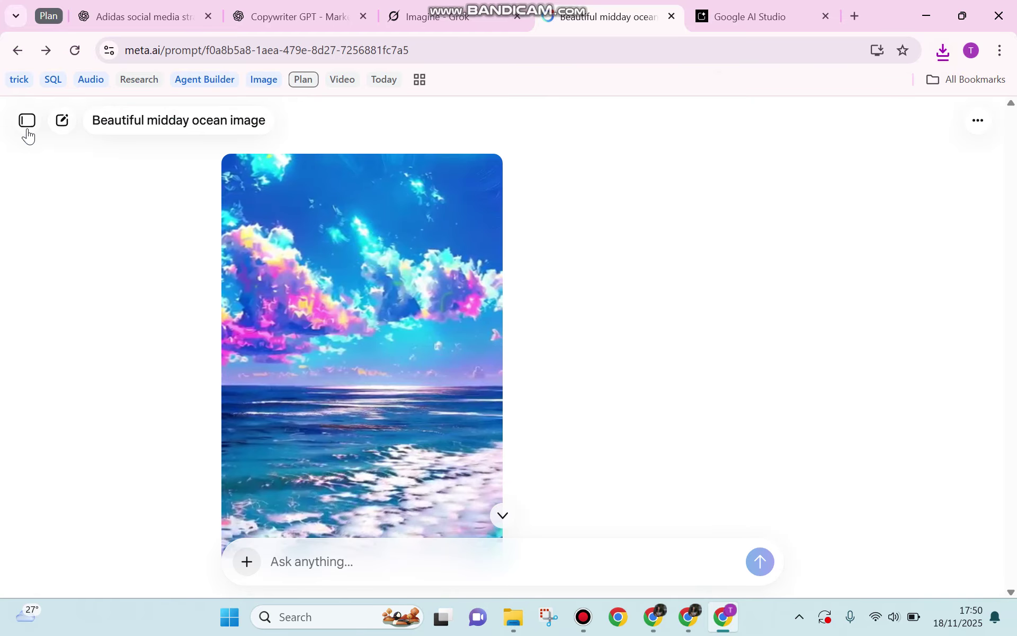
mouse_move(332, 258)
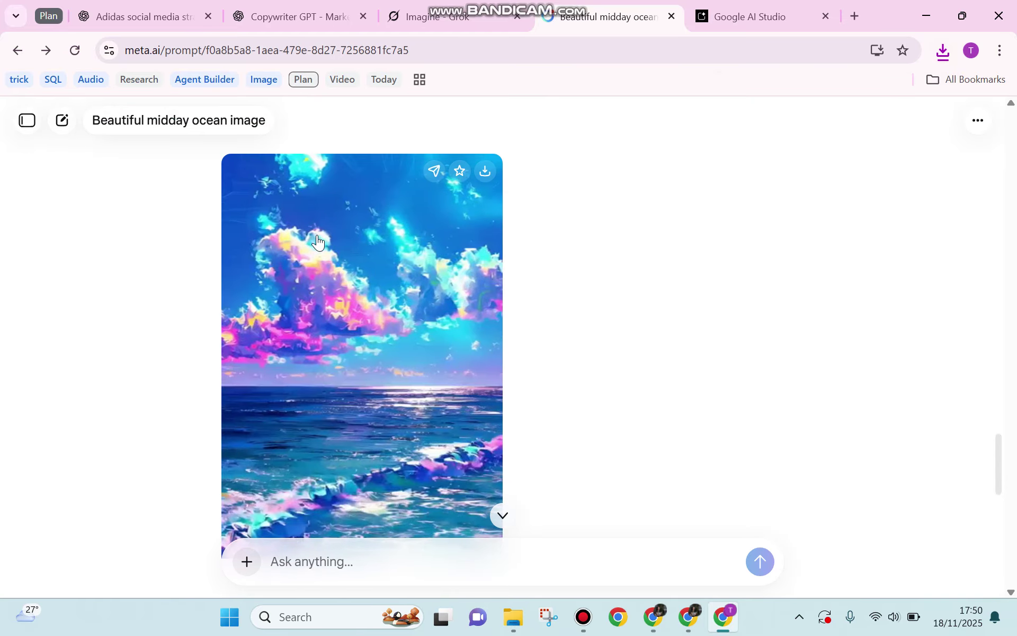
scroll(333, 258, "up", 8)
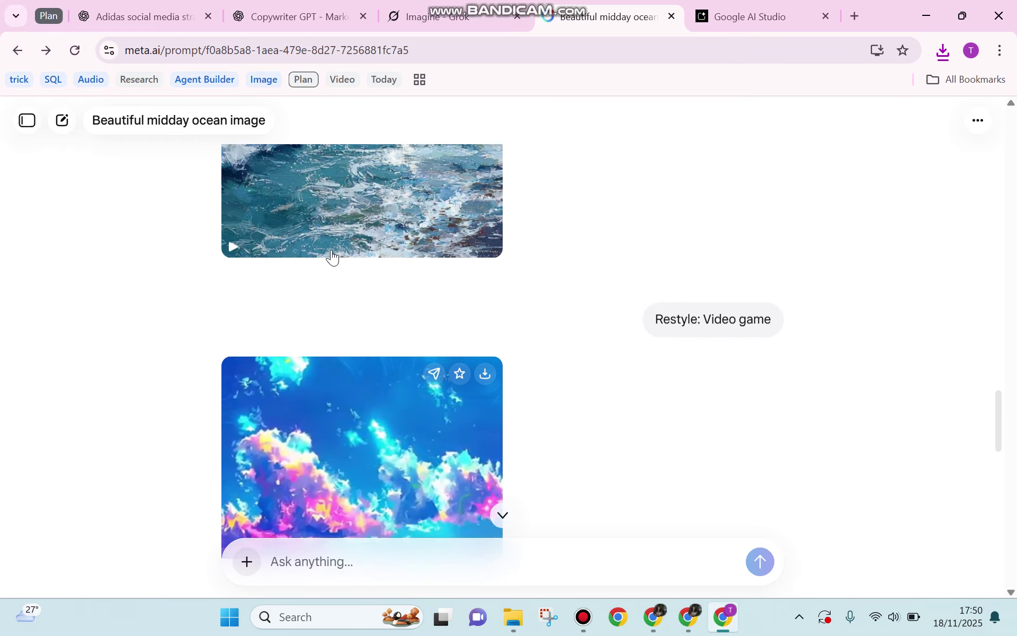
scroll(332, 258, "down", 8)
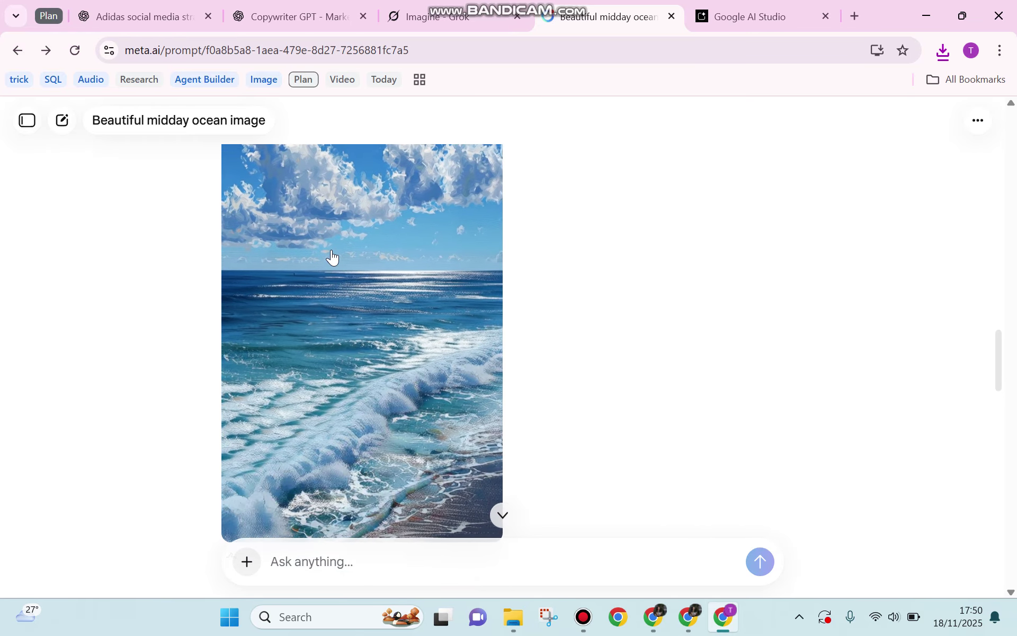
scroll(333, 257, "down", 5)
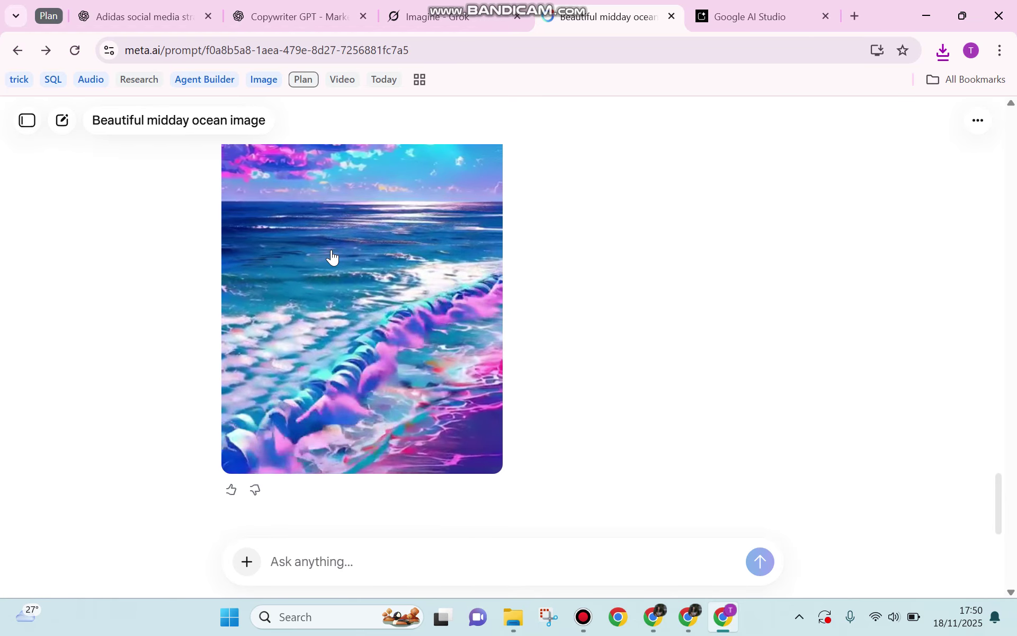
scroll(333, 258, "up", 3)
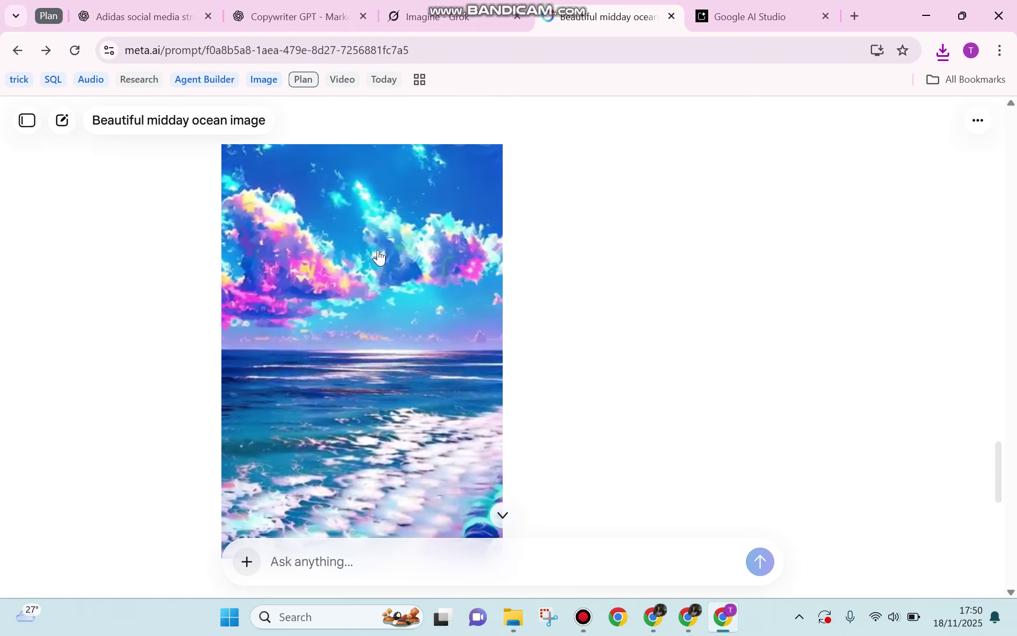